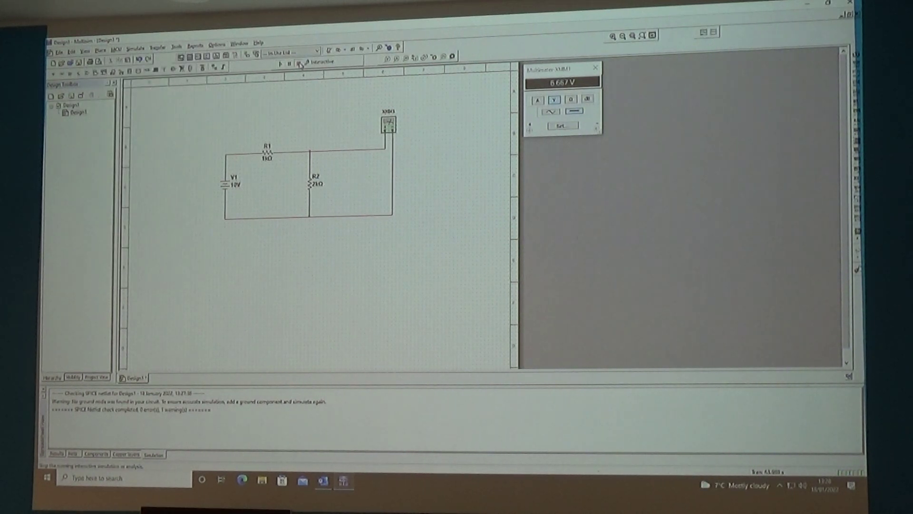
Select the GROUND component from the Sources group in the component library
click(98, 51)
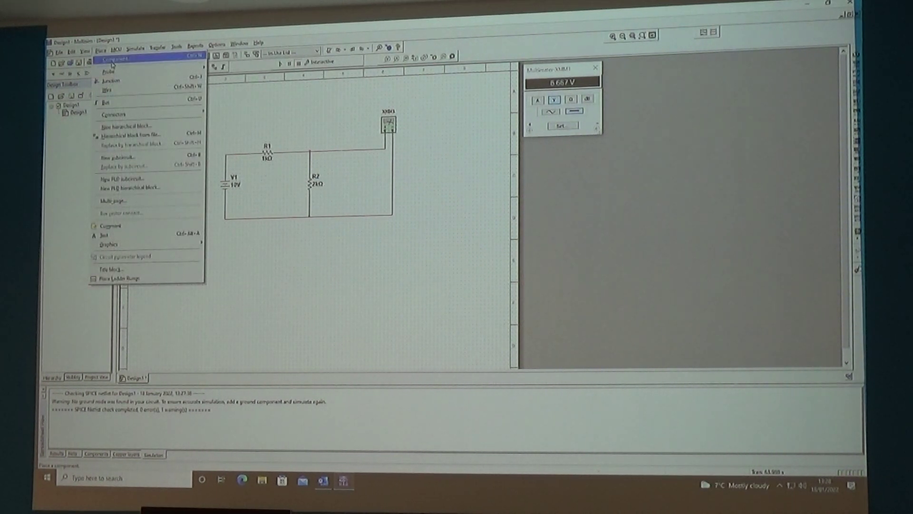
click(112, 63)
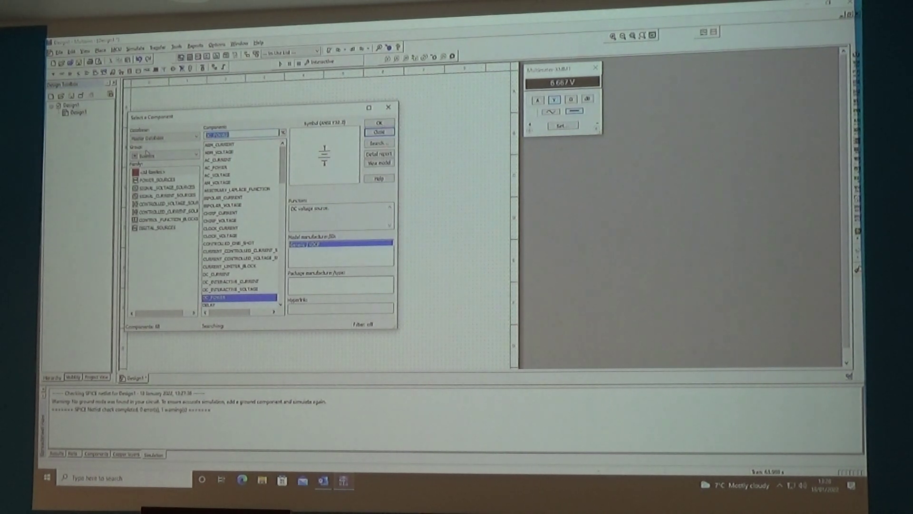
drag(282, 164, 281, 187)
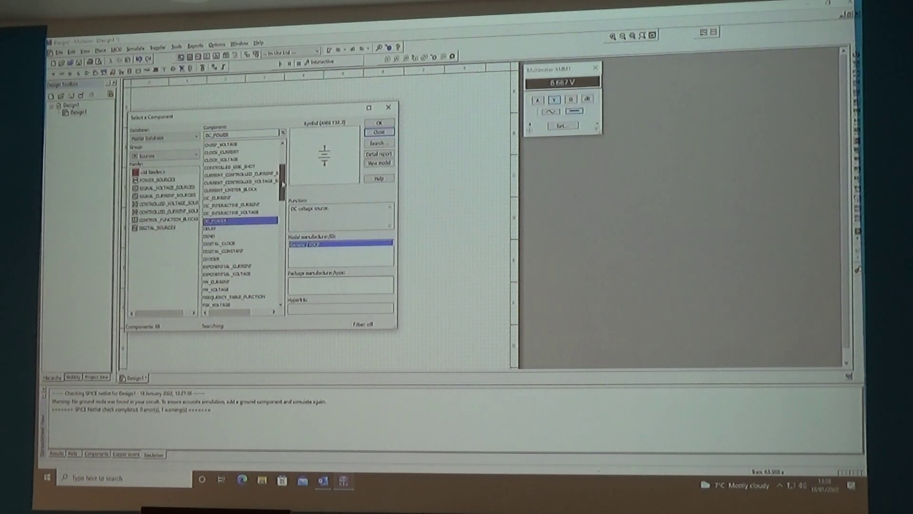
scroll(281, 187, down, 1)
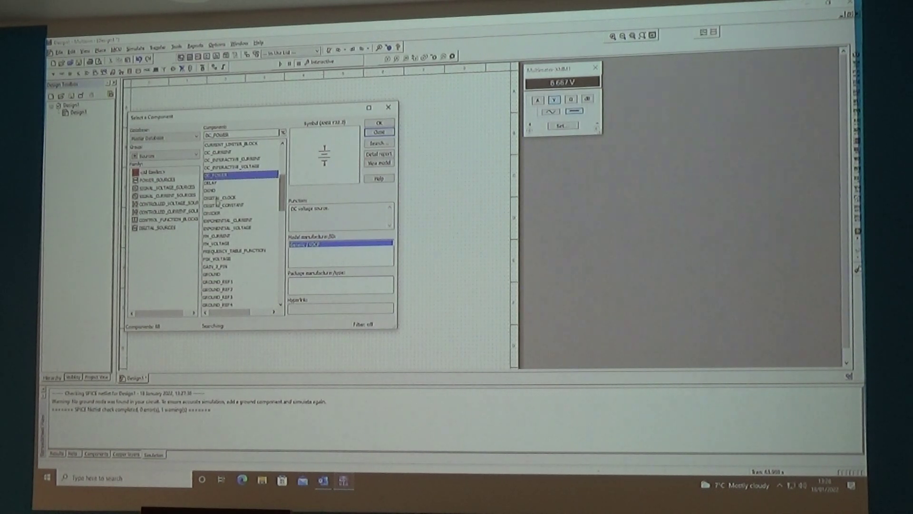
click(215, 274)
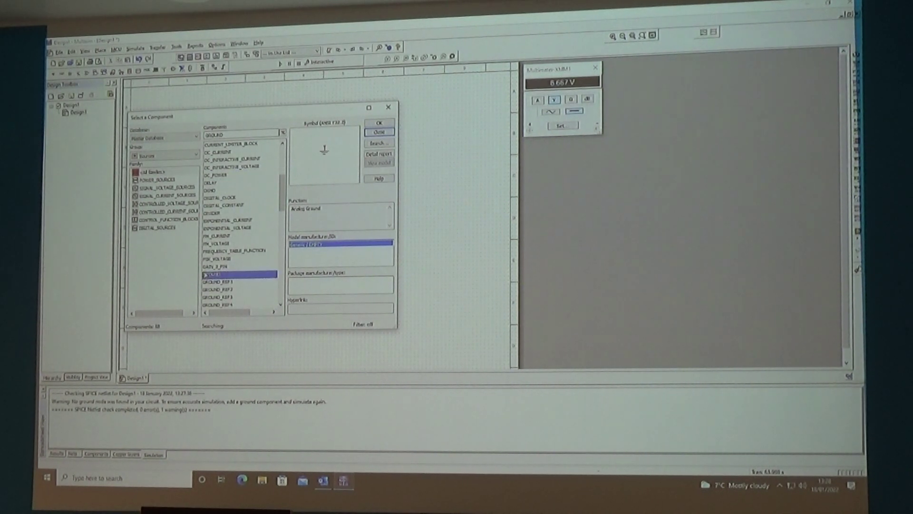
click(378, 122)
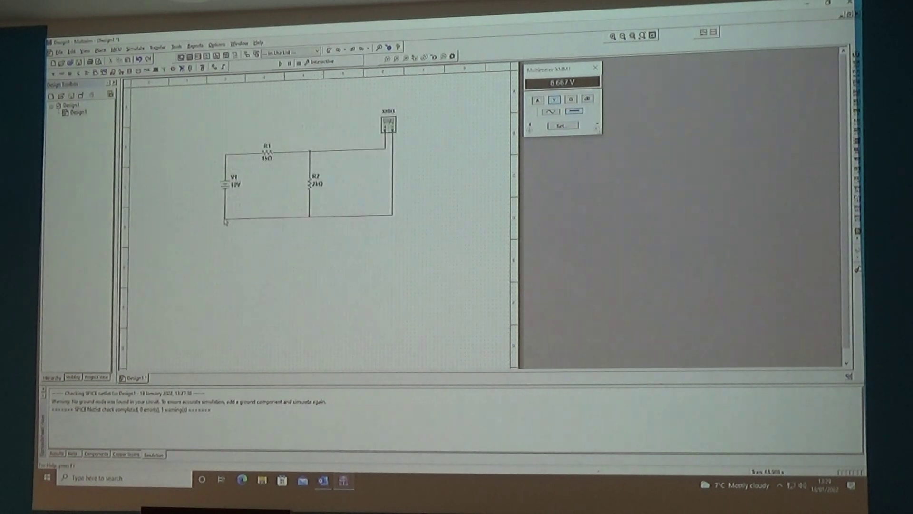
click(309, 244)
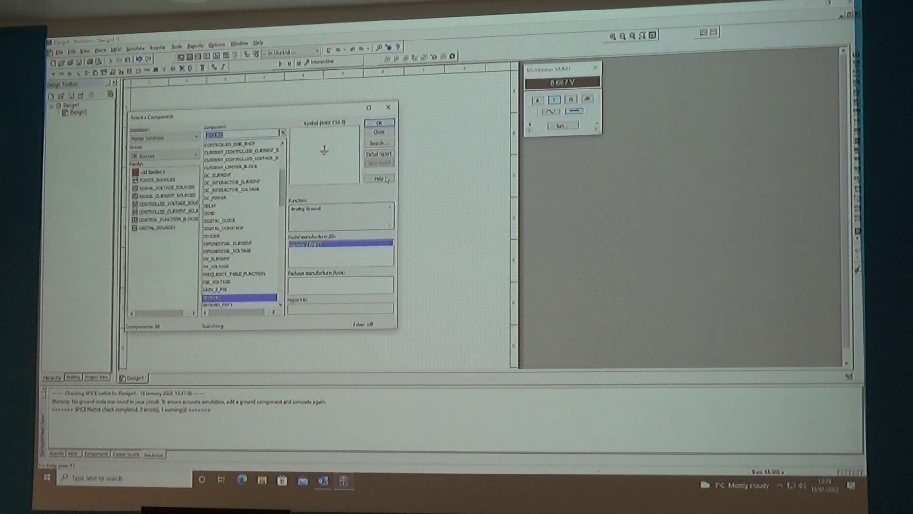
Place the ground below the circuit and wire its pin to the bottom return wire
click(378, 123)
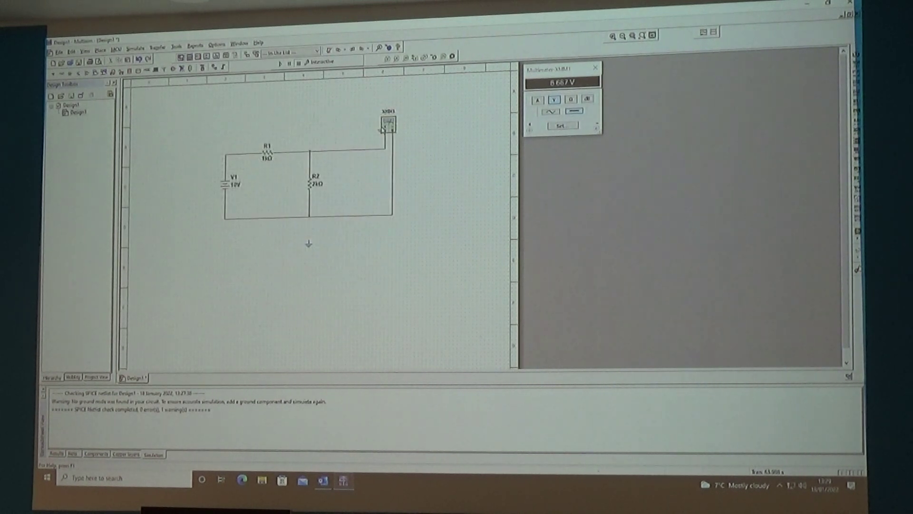
click(318, 237)
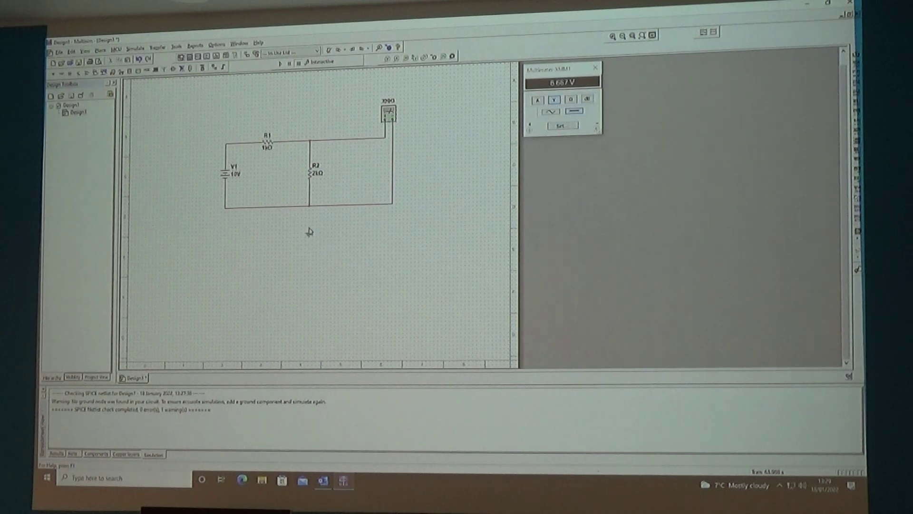
drag(309, 230, 309, 206)
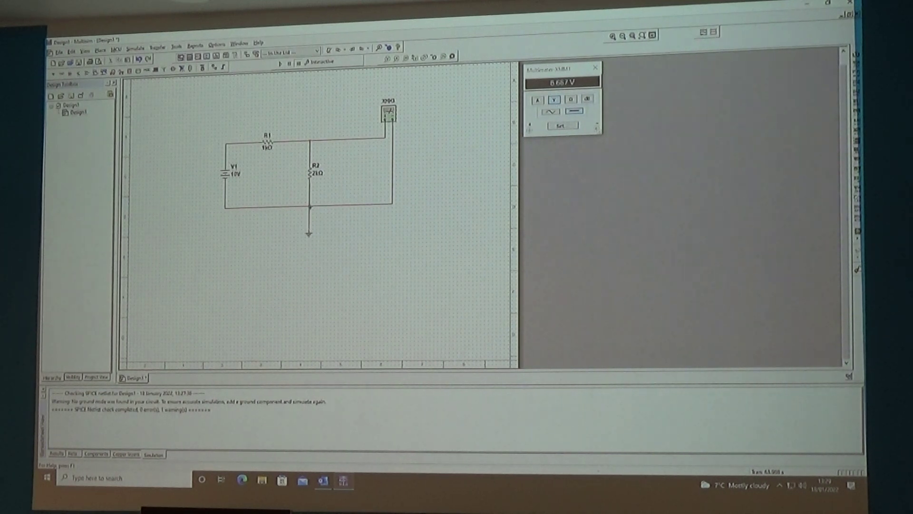